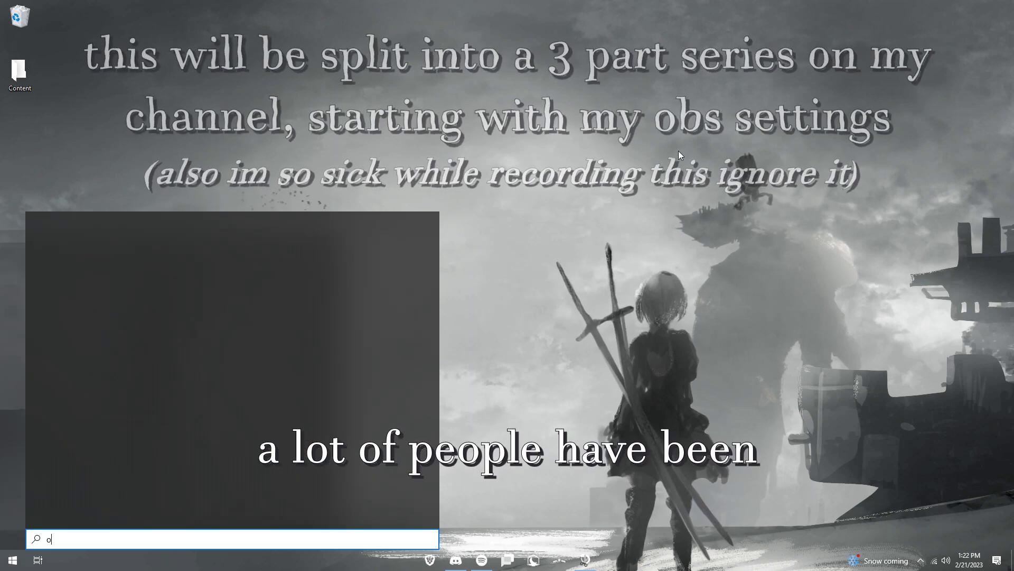
- Launch OBS Studio from Windows search
key("Escape")
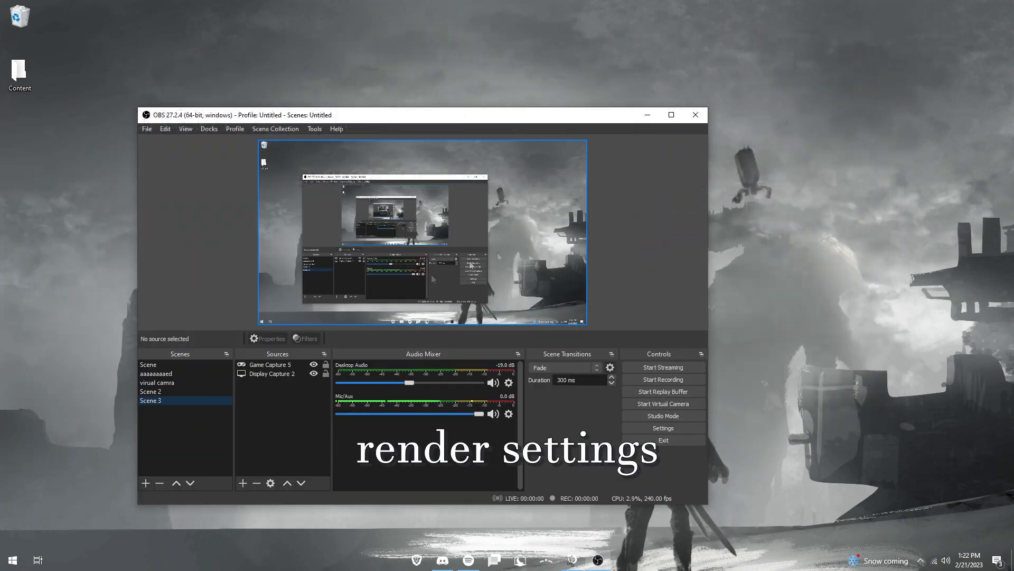
- Move the Settings window and keep Output Mode on Advanced on the Output page
left_click(663, 428)
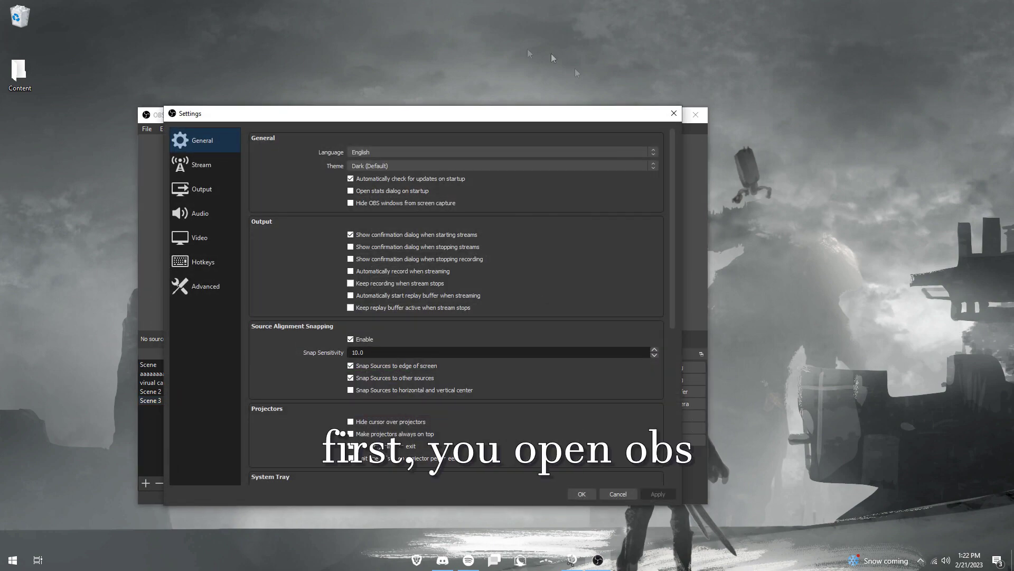
left_click_drag(459, 115, 618, 79)
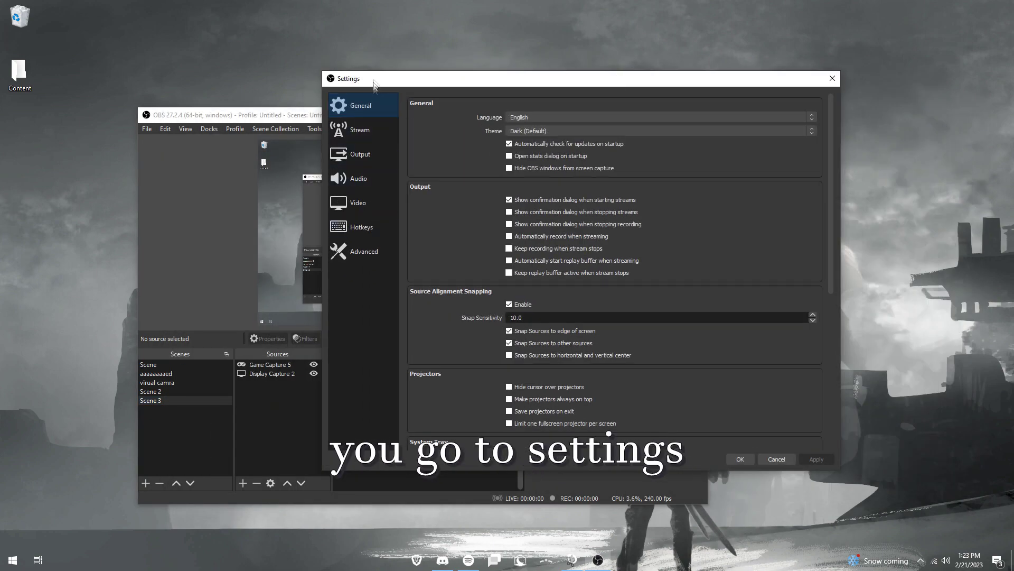
scroll(574, 286, "down", 1)
scroll(570, 279, "down", 4)
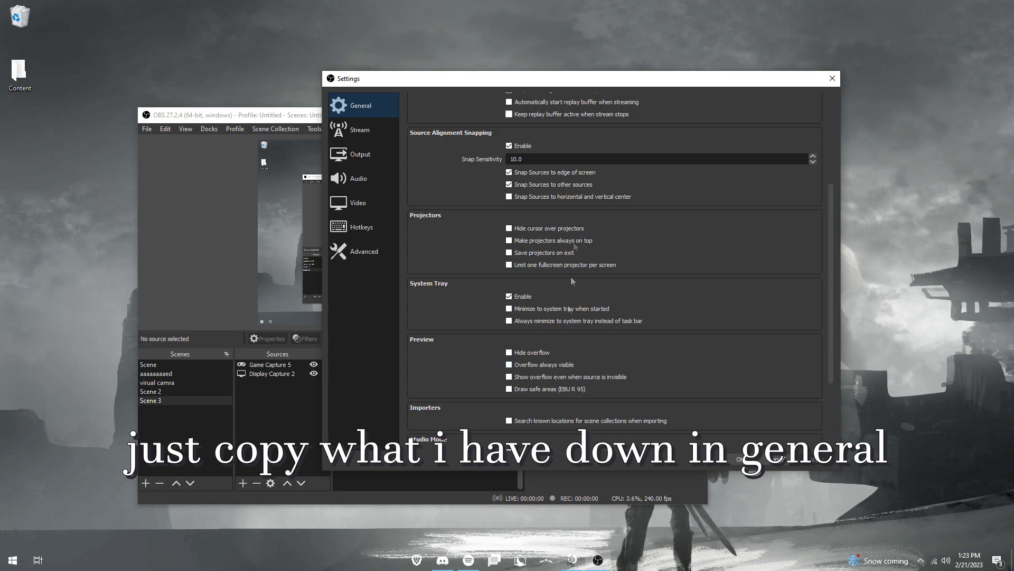
scroll(572, 280, "down", 2)
scroll(573, 345, "up", 2)
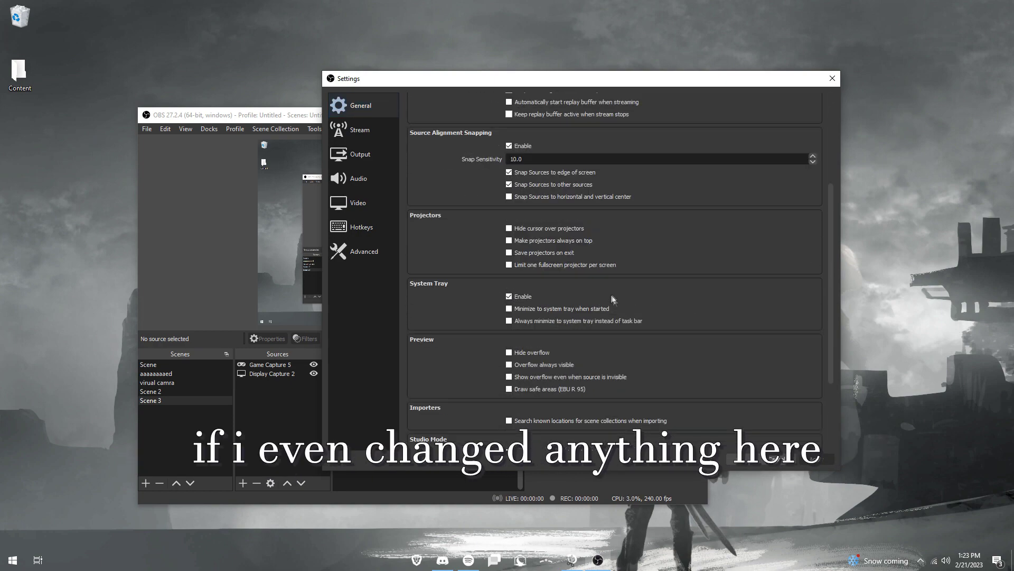
scroll(612, 298, "up", 3)
left_click(361, 130)
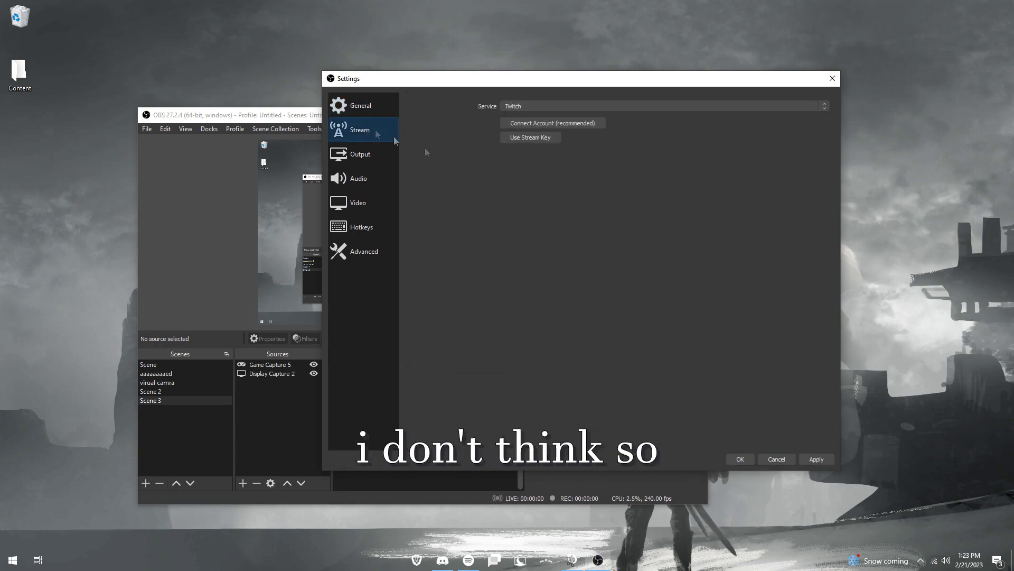
left_click(360, 154)
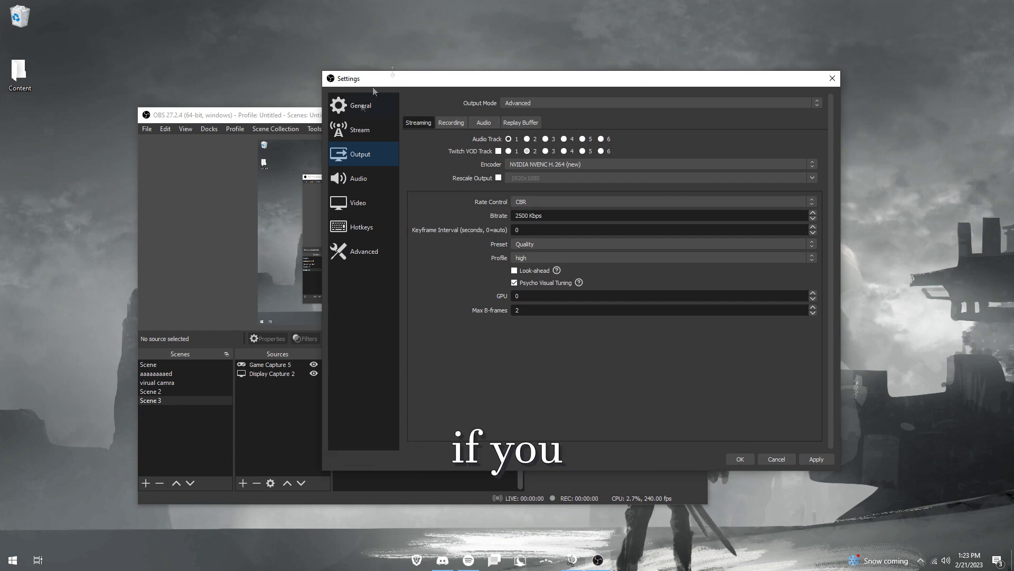
left_click(639, 102)
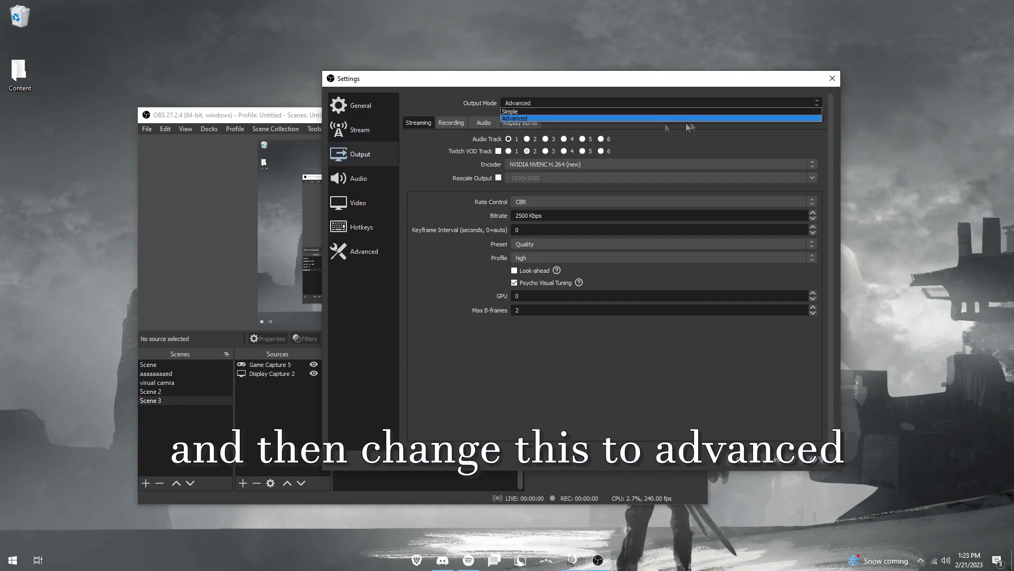
left_click(529, 115)
- Set the recording path to the H: drive recordings folder and the format to mkv
left_click(451, 122)
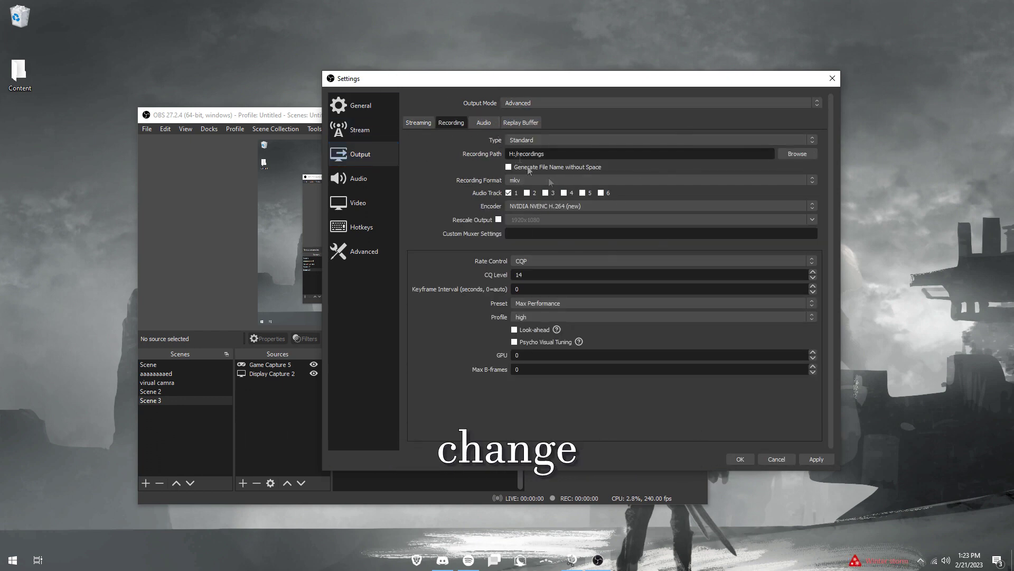
left_click(798, 153)
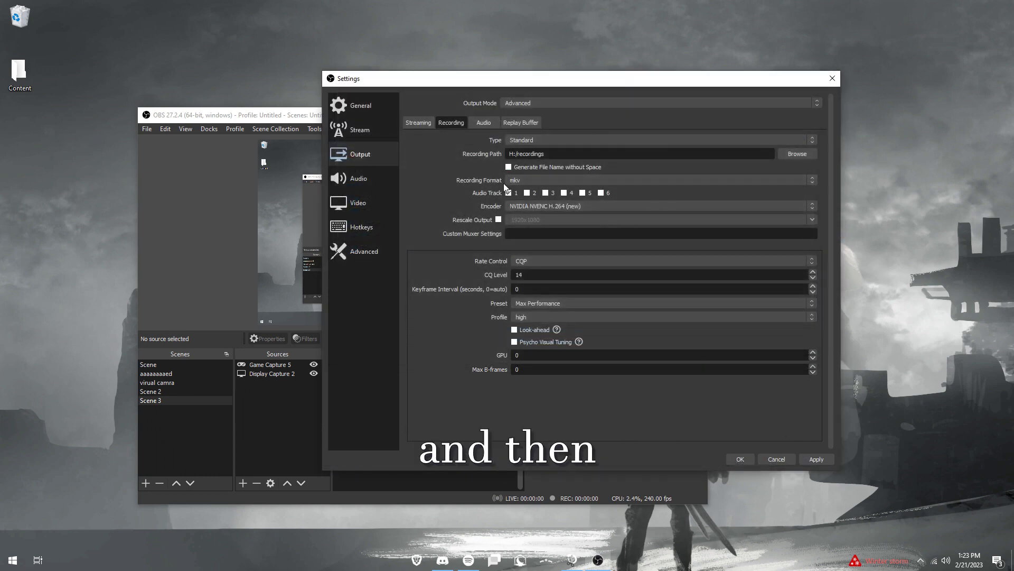
left_click(505, 184)
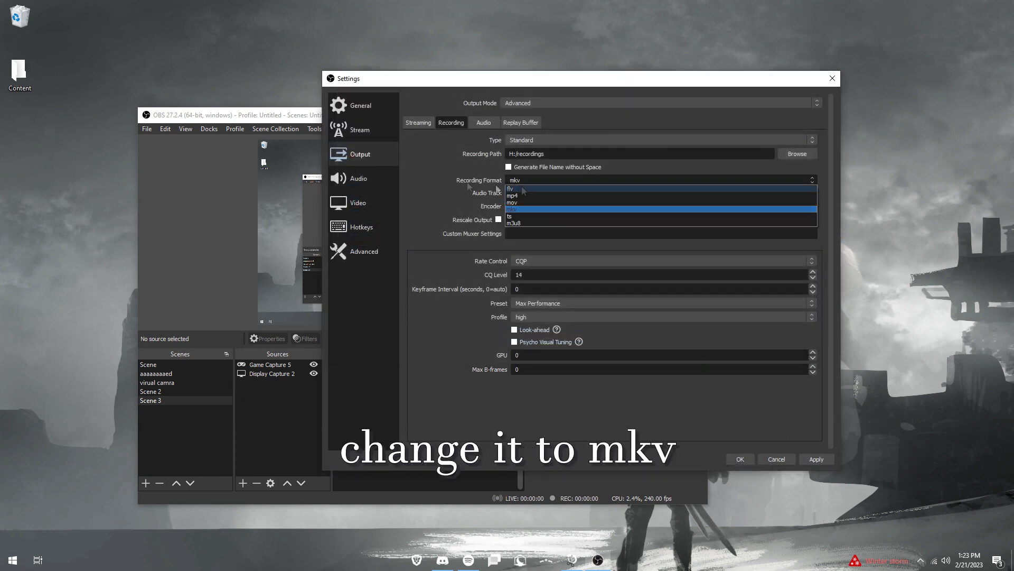
left_click(522, 174)
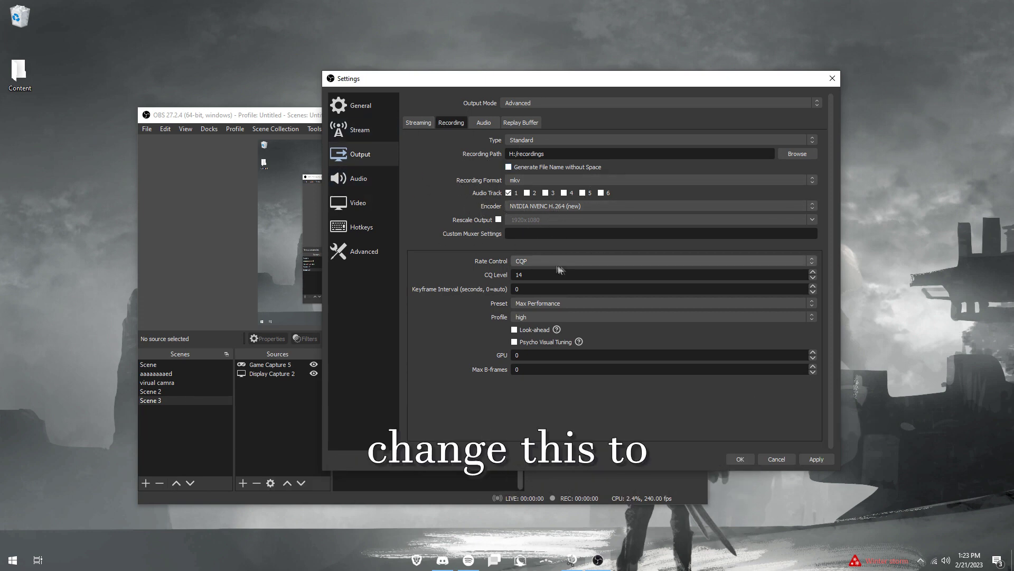
- Keep CQP rate control and select the NVIDIA NVENC H.264 (new) encoder
left_click(520, 261)
left_click(535, 276)
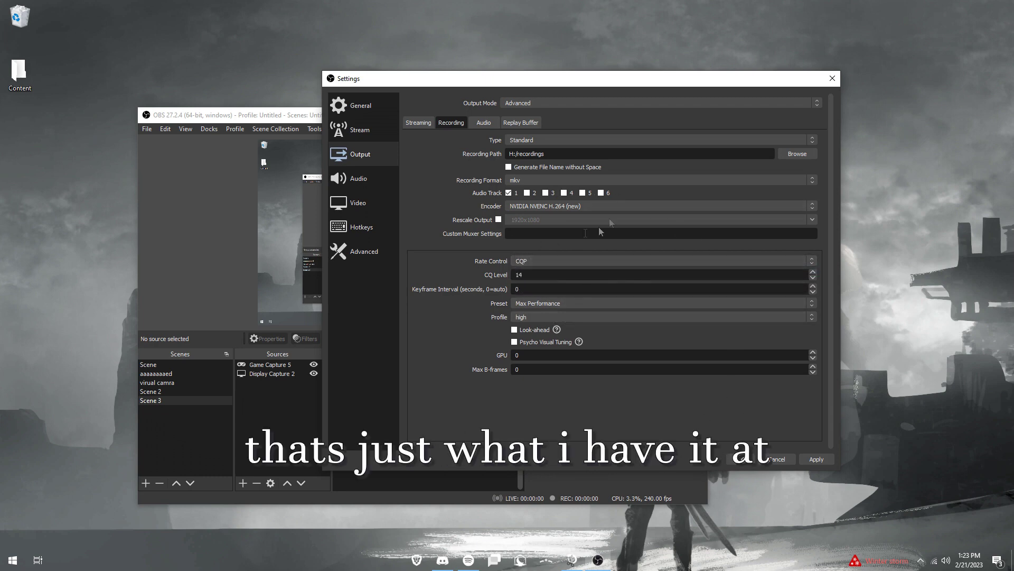
left_click(587, 206)
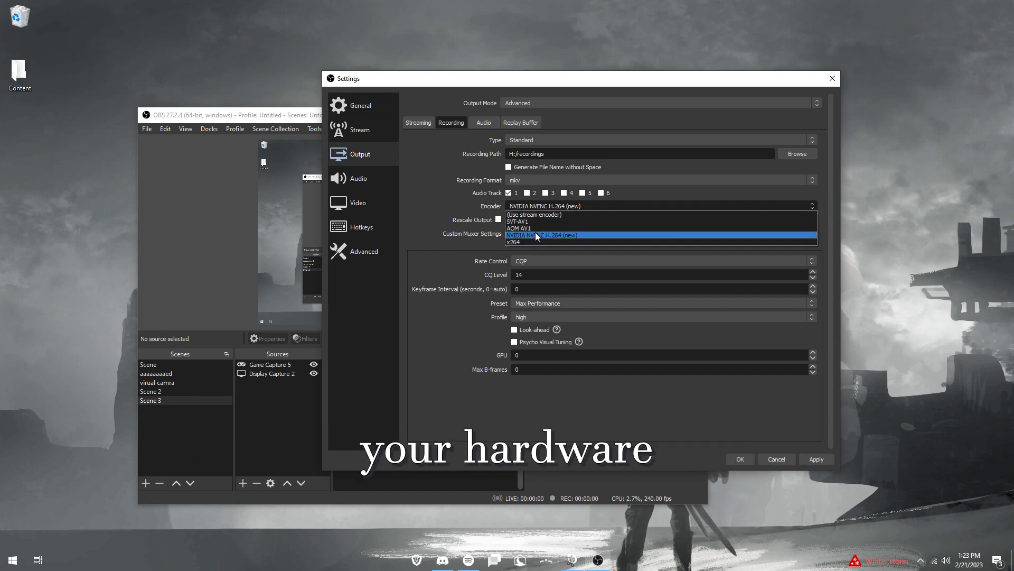
- Keep the NVIDIA NVENC H.264 (new) encoder, Max Performance preset and high profile
left_click(577, 235)
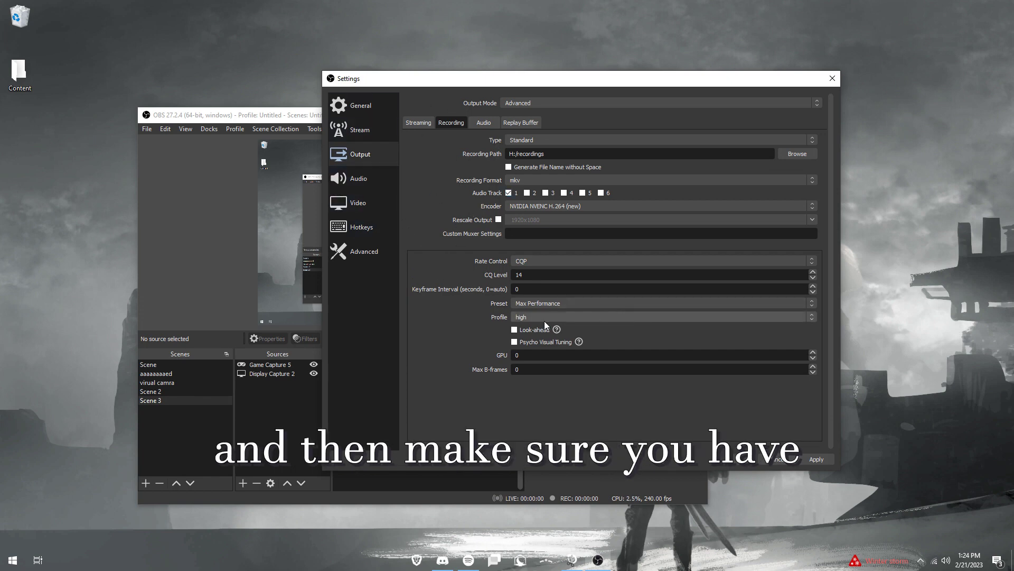
left_click(542, 304)
left_click(542, 304)
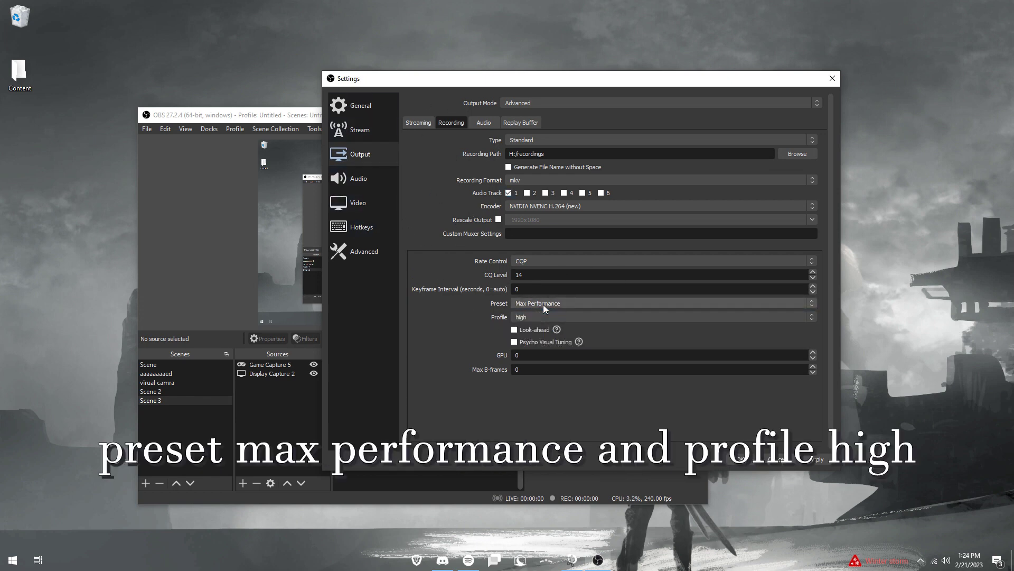
left_click(539, 317)
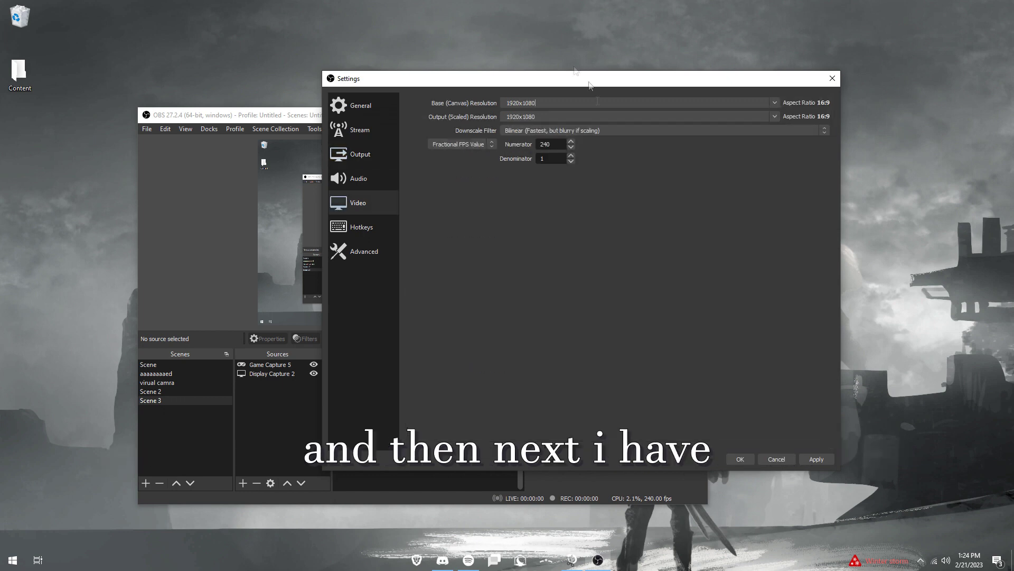
- Keep the video downscale filter on Bilinear
left_click(524, 135)
left_click(496, 170)
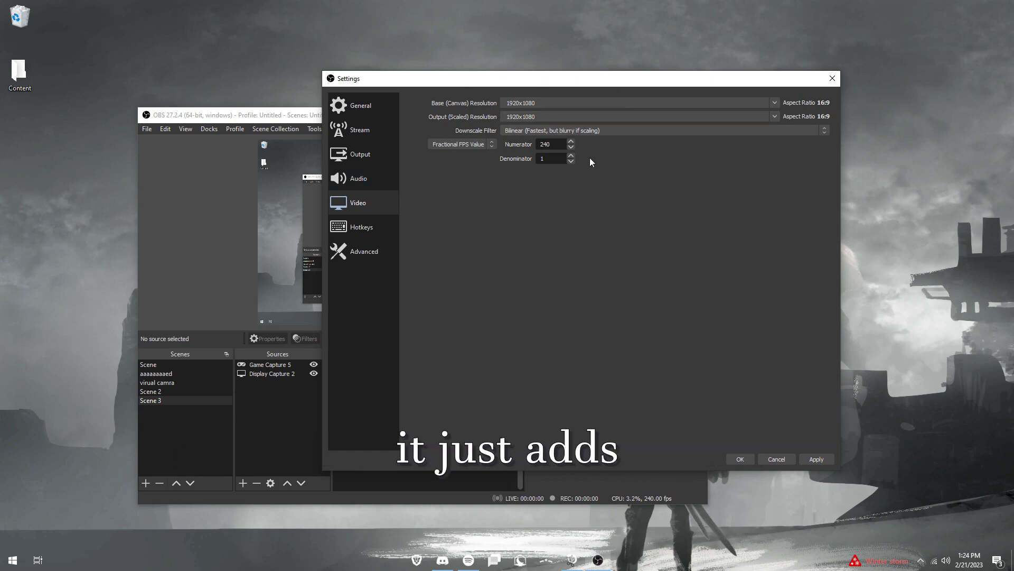
left_click(568, 129)
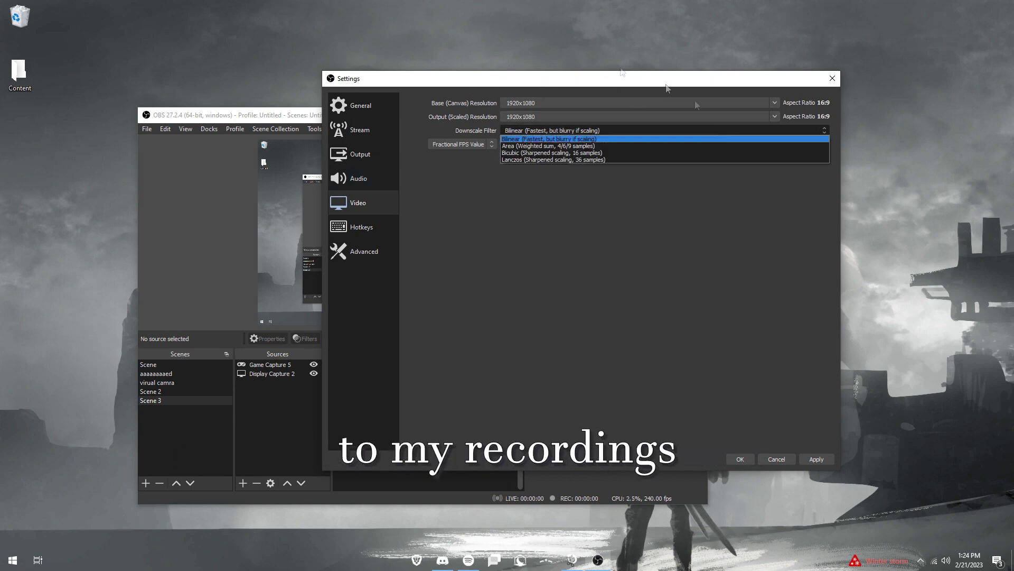
left_click(579, 128)
- Change the frame rate type from Common FPS Values (60) to Fractional FPS Value
left_click(460, 145)
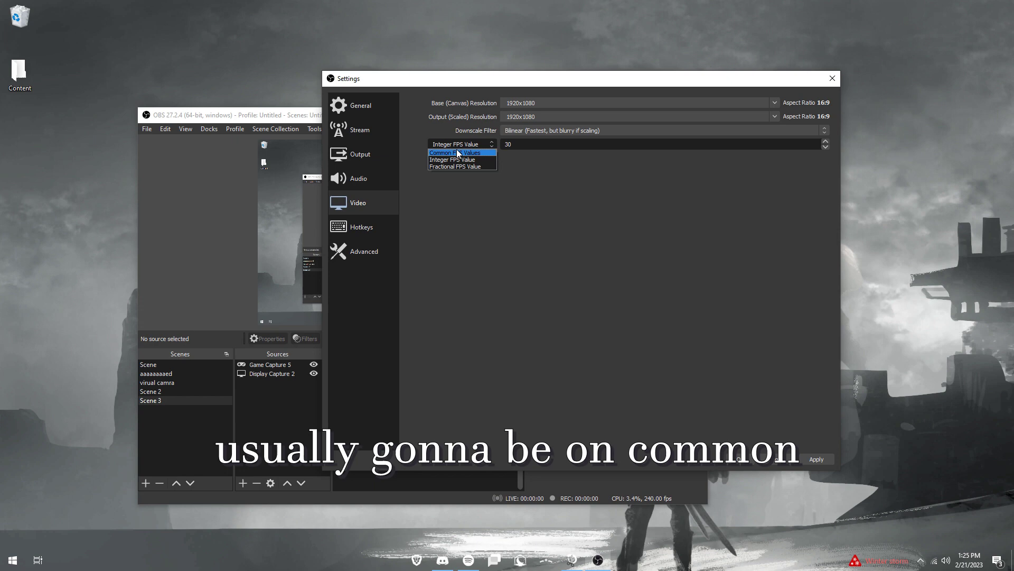
left_click(527, 145)
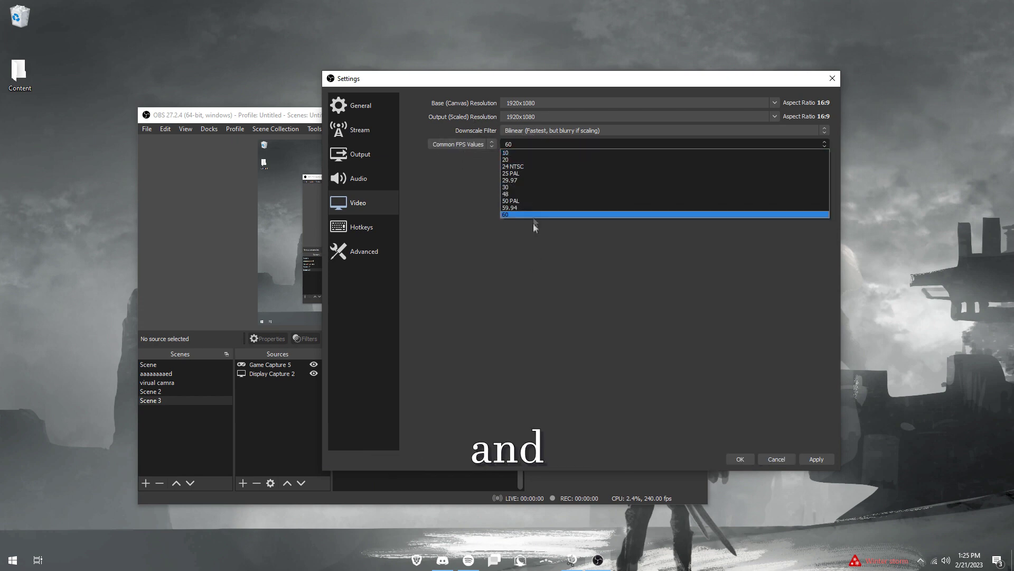
left_click(530, 141)
left_click(466, 146)
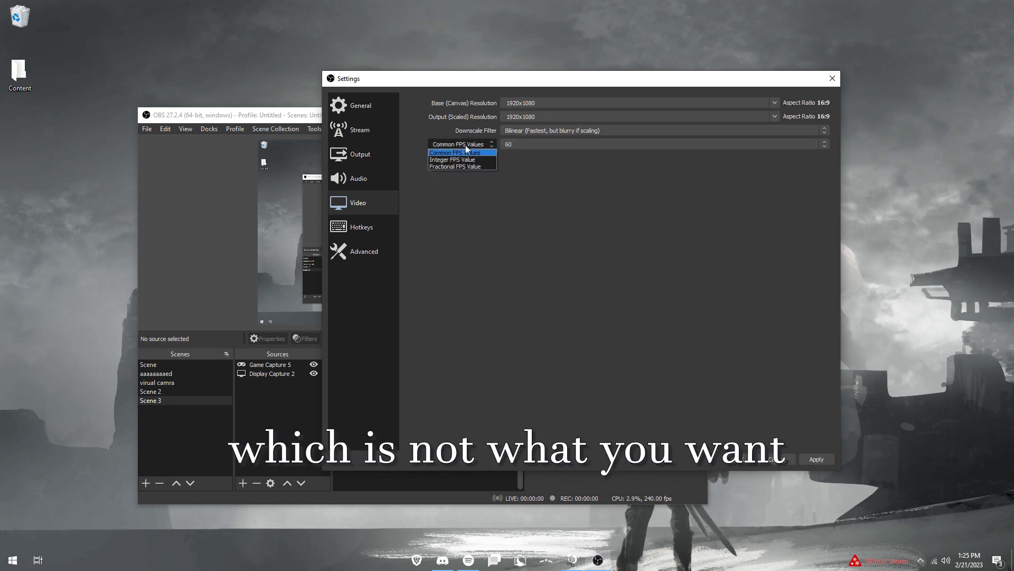
left_click(475, 167)
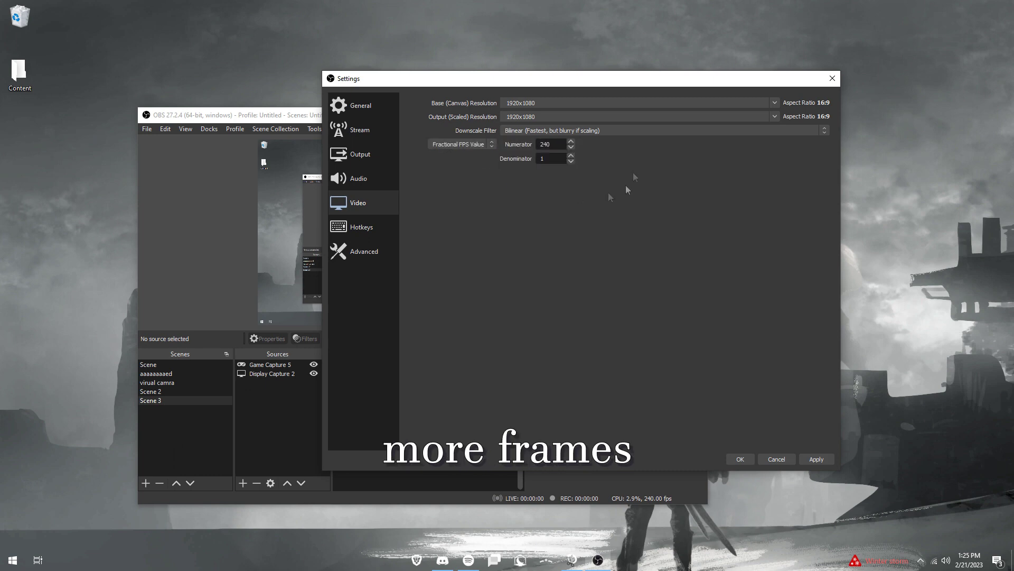
left_click(464, 144)
left_click(468, 167)
- Confirm Numerator 240, then review the Page Up/Page Down hotkeys and Advanced settings
double_click(547, 143)
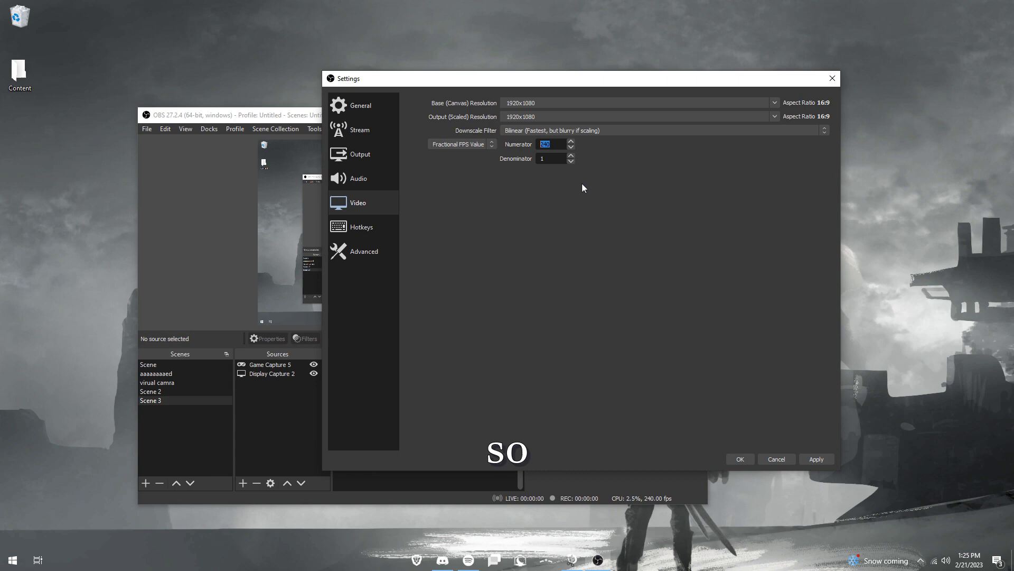
left_click(670, 168)
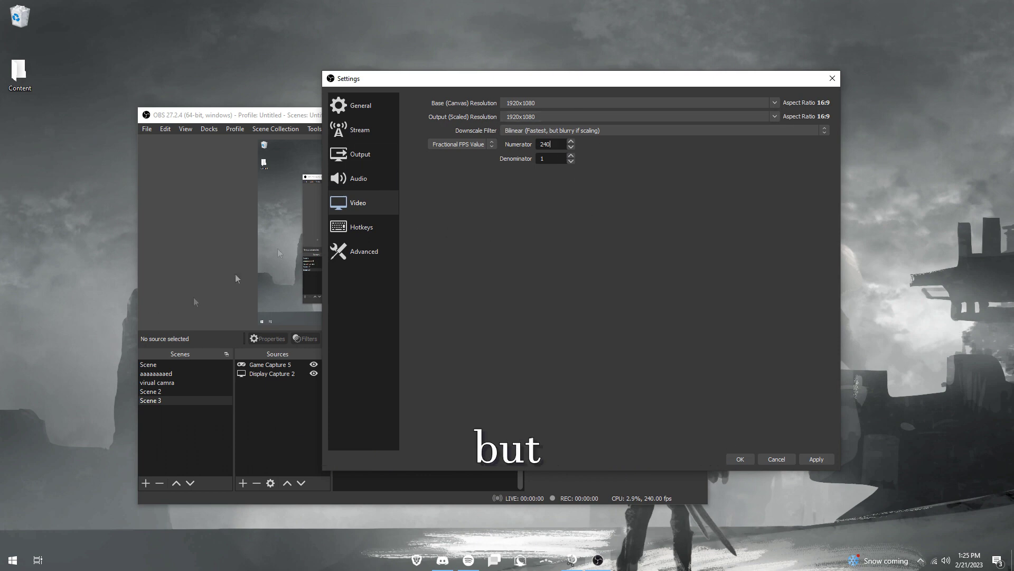
double_click(560, 144)
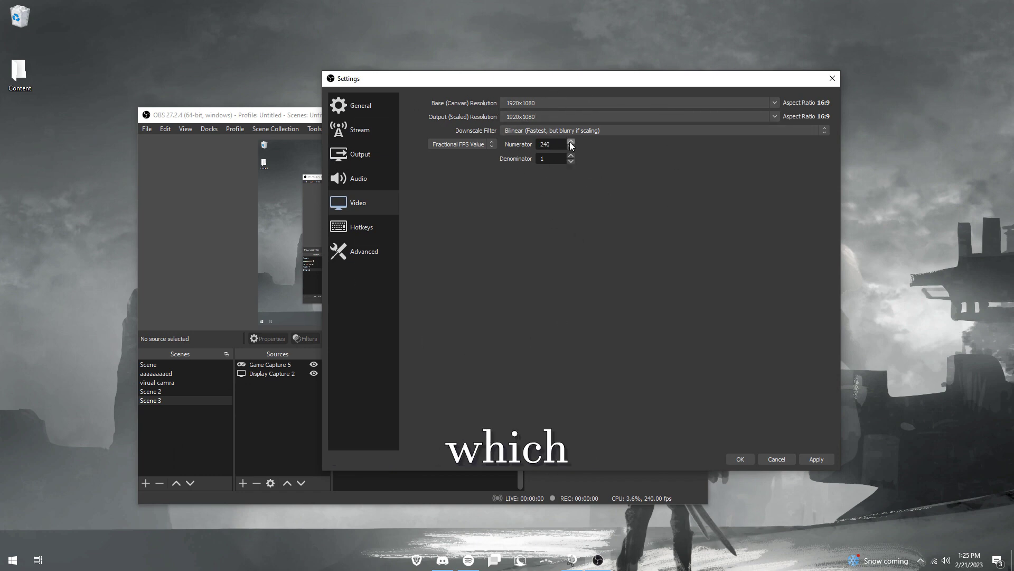
left_click(480, 85)
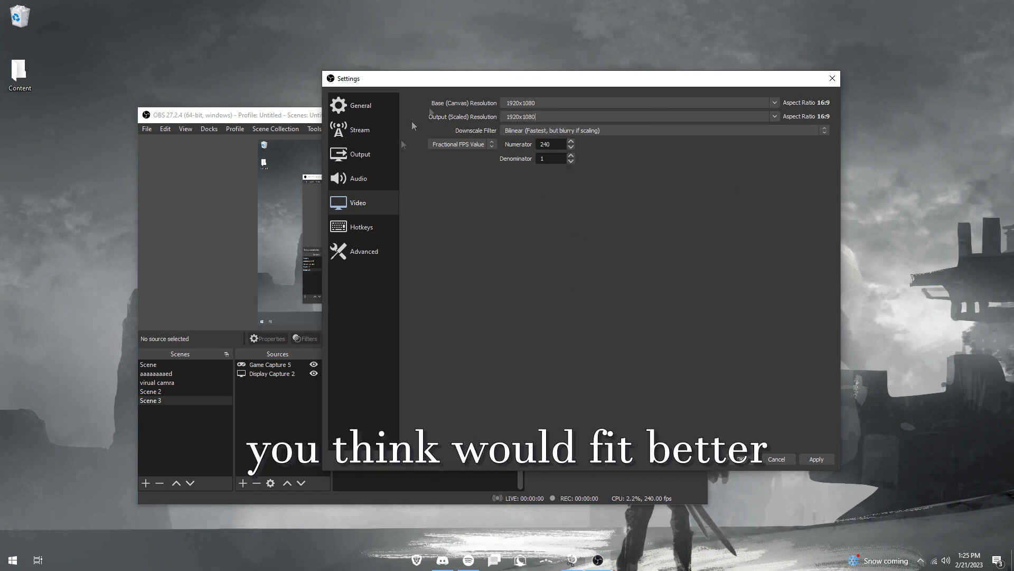
left_click(361, 226)
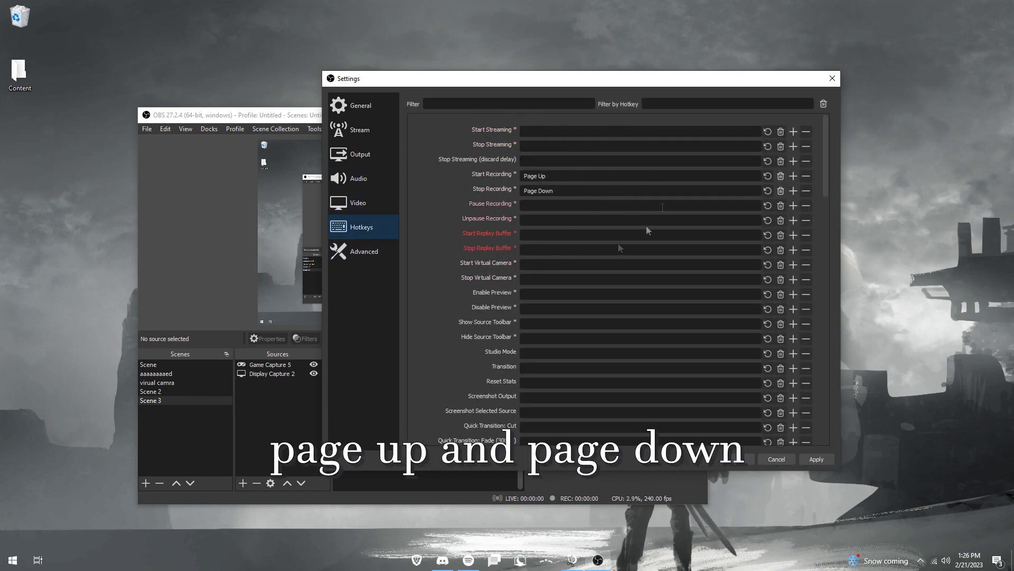
left_click(366, 249)
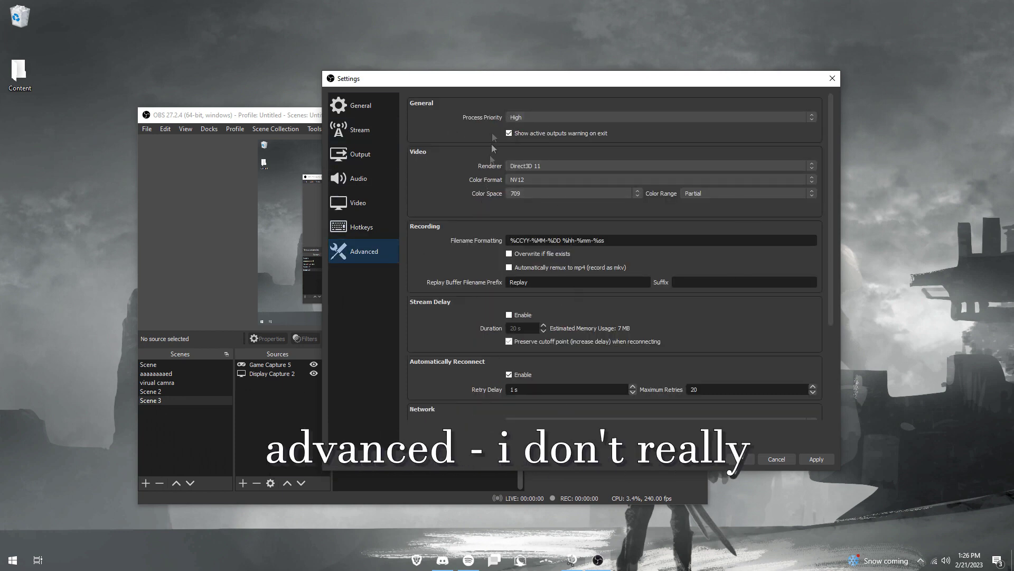
scroll(490, 124, "down", 1)
scroll(487, 142, "down", 1)
scroll(488, 349, "down", 1)
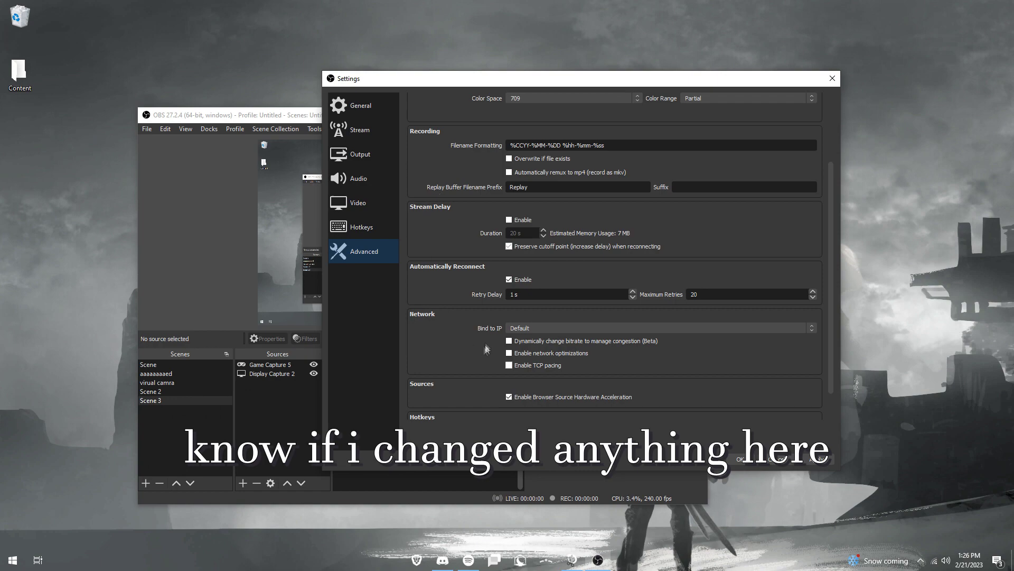
scroll(445, 364, "down", 1)
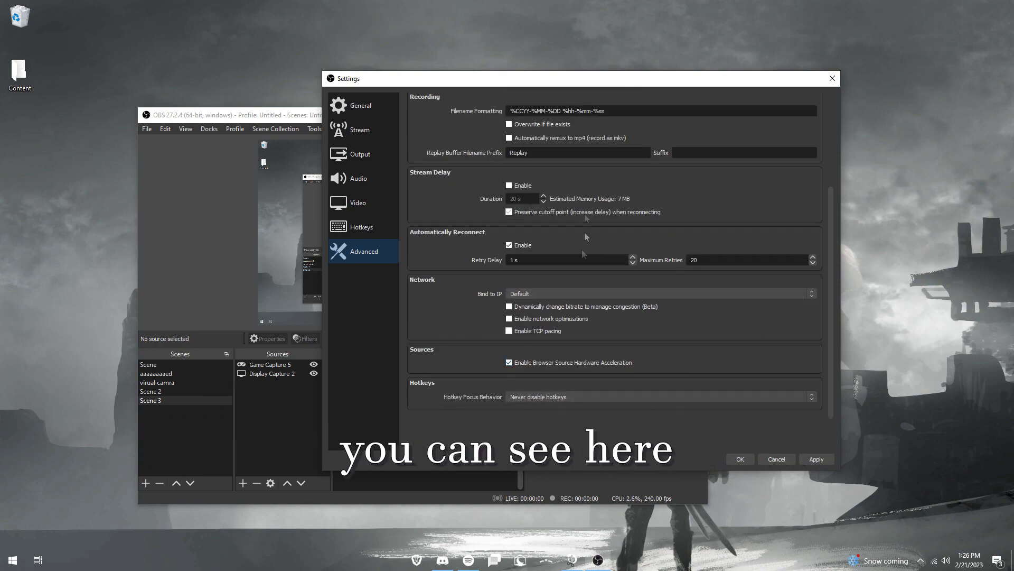